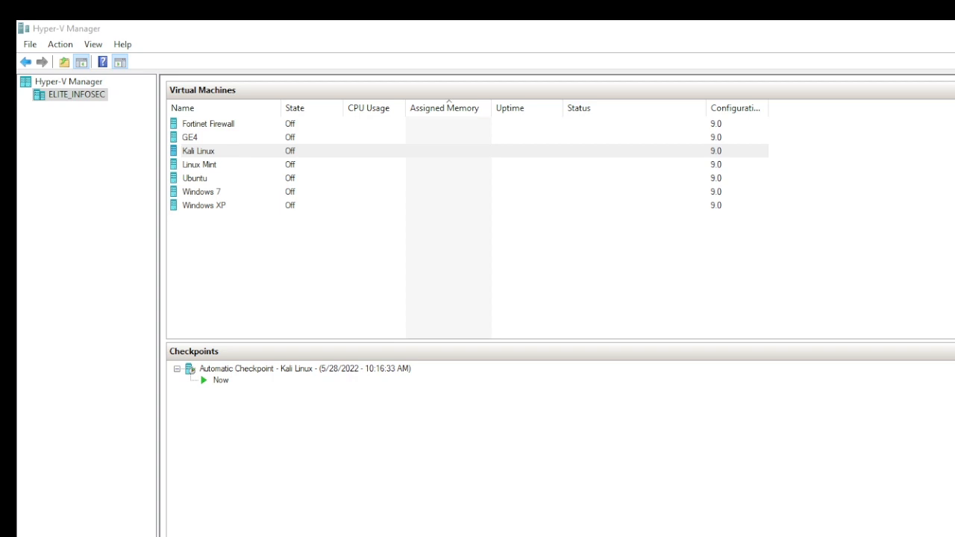
Check in Control Panel's Windows features that Hyper-V is turned on, accept the feature selection and close Control Panel
key("super")
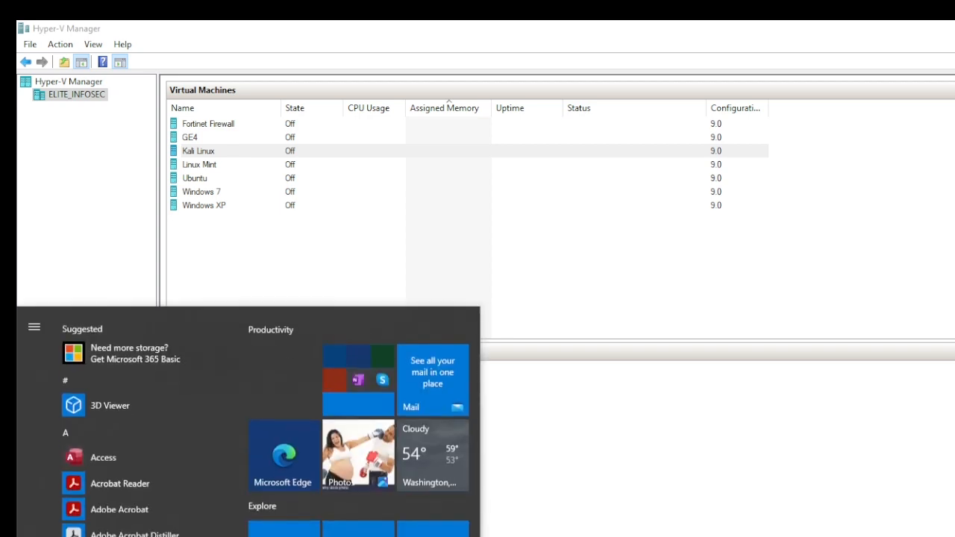
type("h")
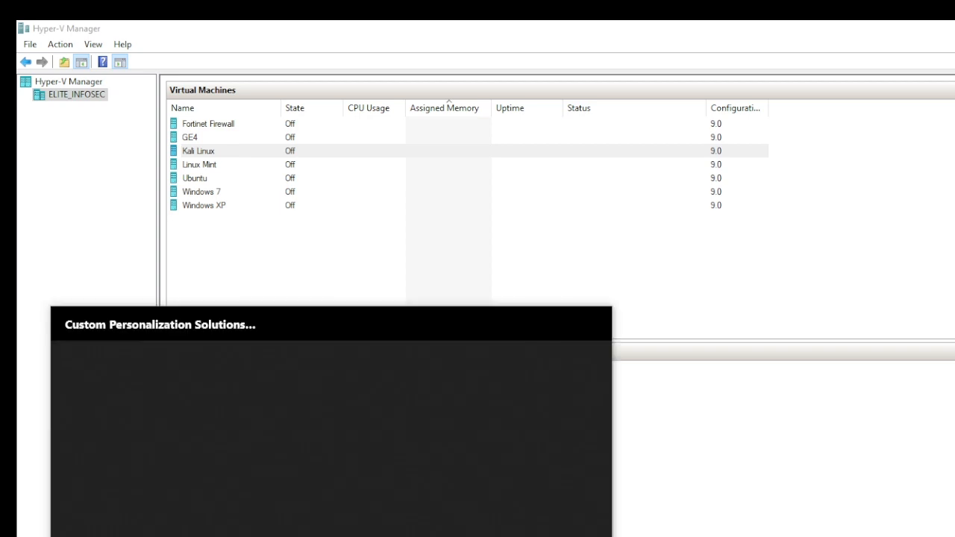
left_click(132, 417)
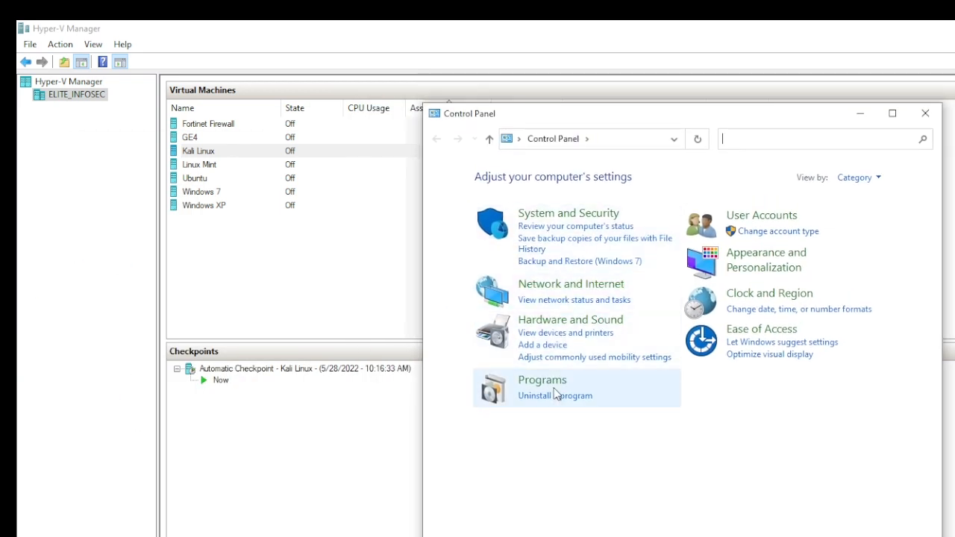
left_click(542, 381)
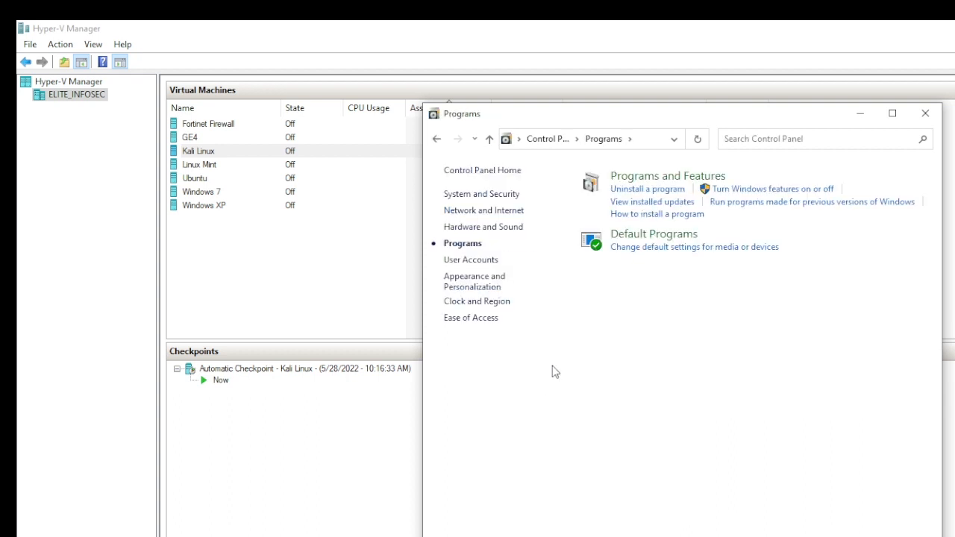
left_click(751, 191)
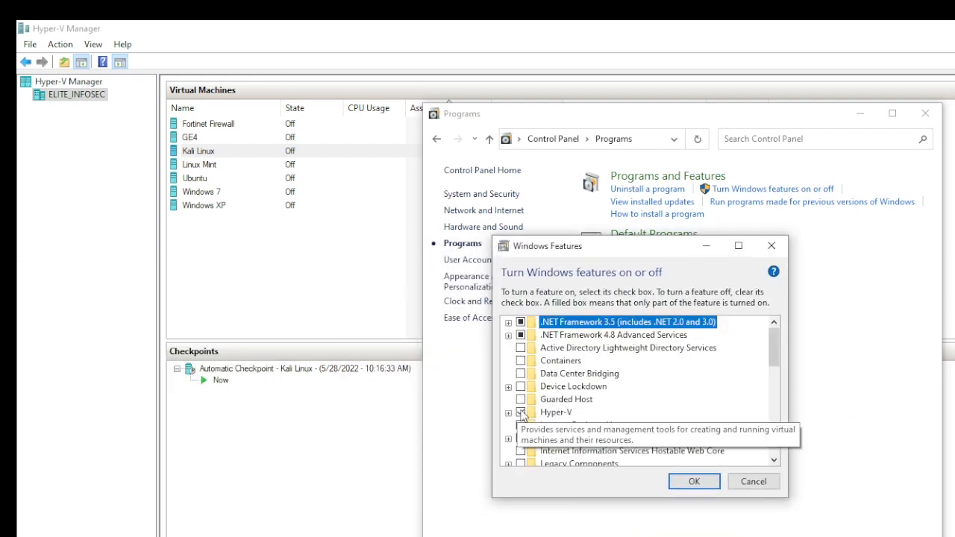
scroll(563, 368, "down", 2)
scroll(564, 368, "up", 1)
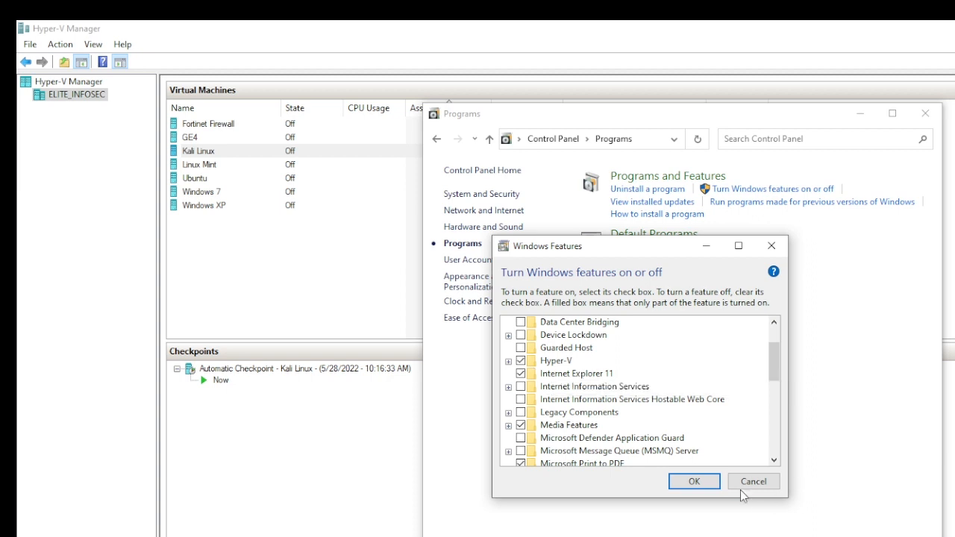
left_click(686, 483)
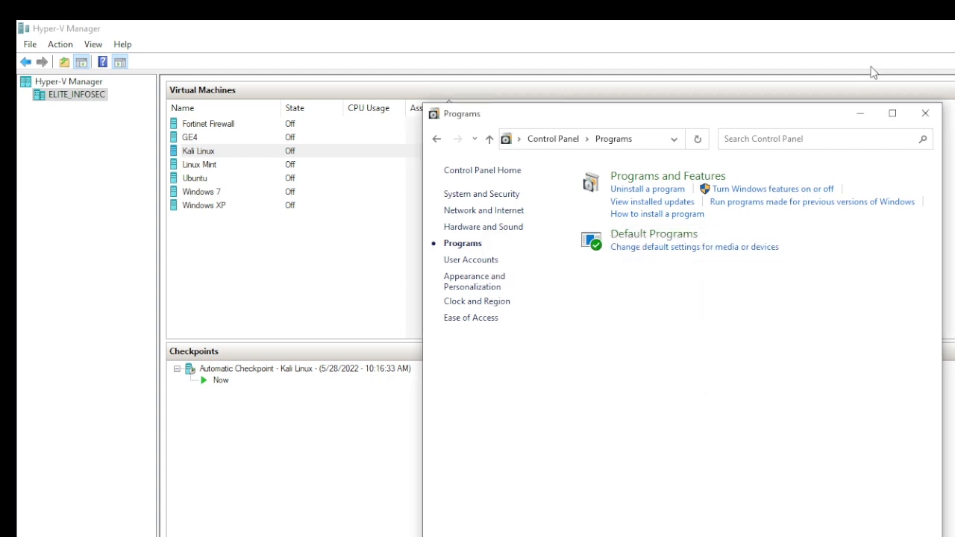
left_click(926, 113)
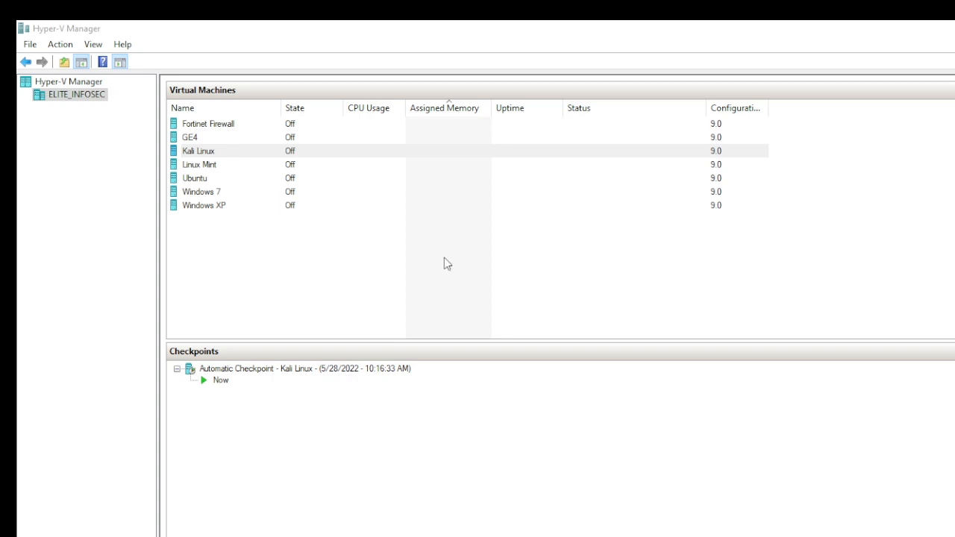
Start creating a new virtual machine on the ELITE_INFOSEC host and proceed to its name and location settings
left_click(407, 164)
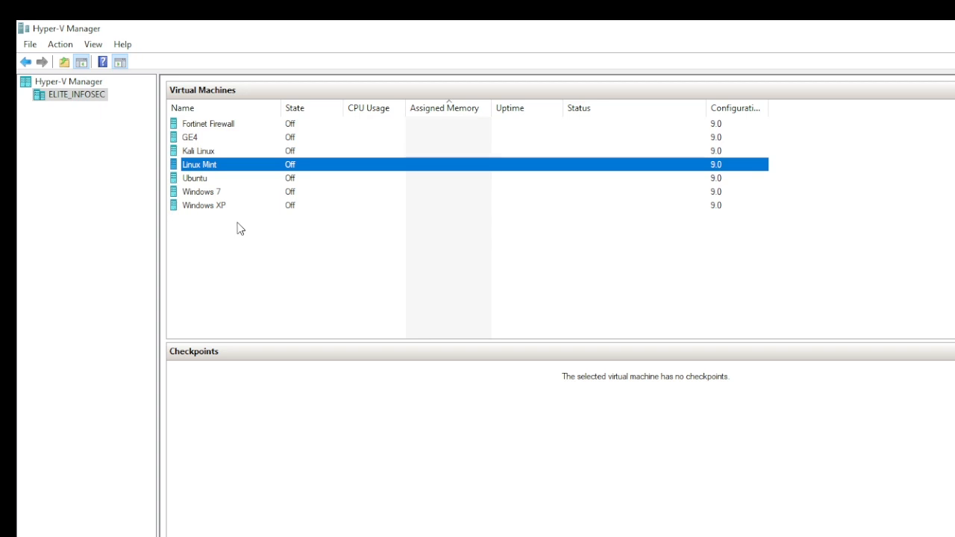
right_click(83, 97)
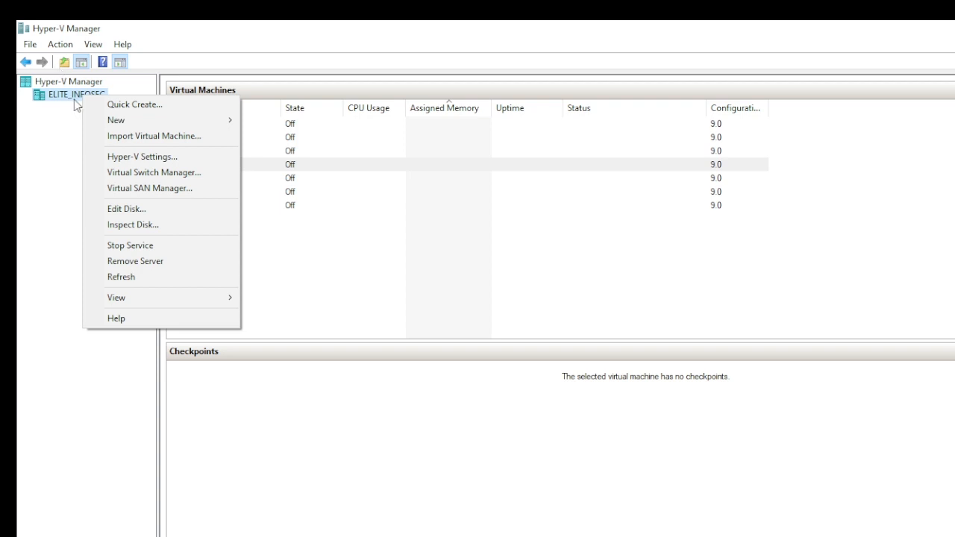
left_click(65, 98)
right_click(65, 102)
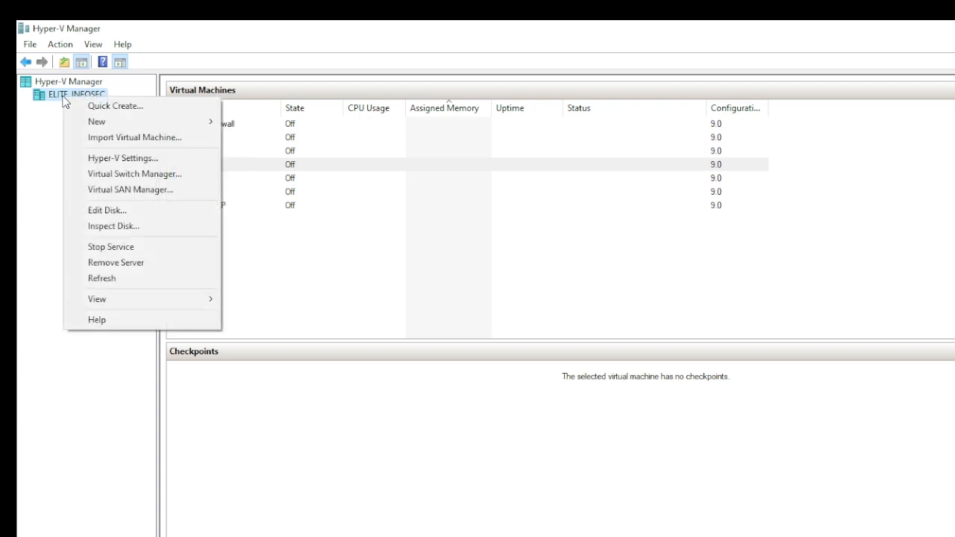
mouse_move(141, 121)
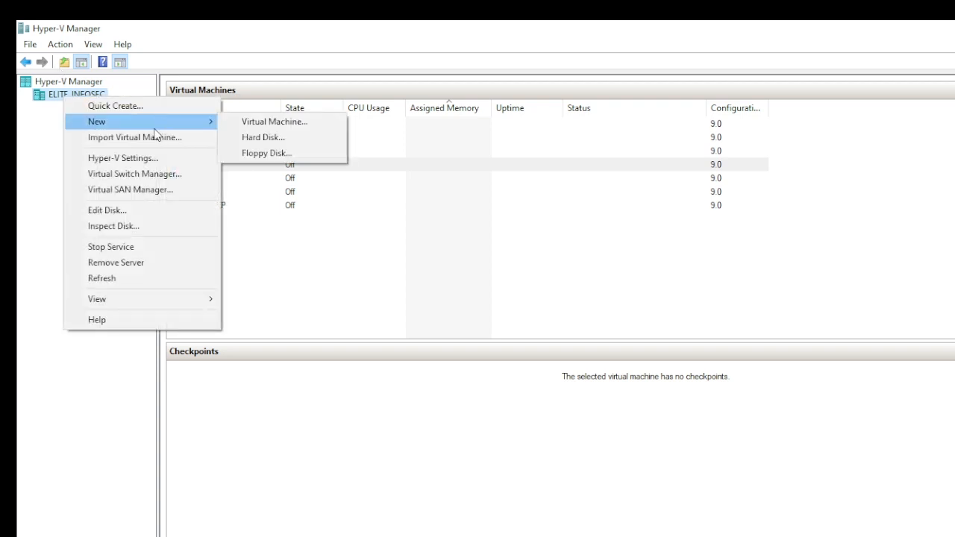
left_click(267, 124)
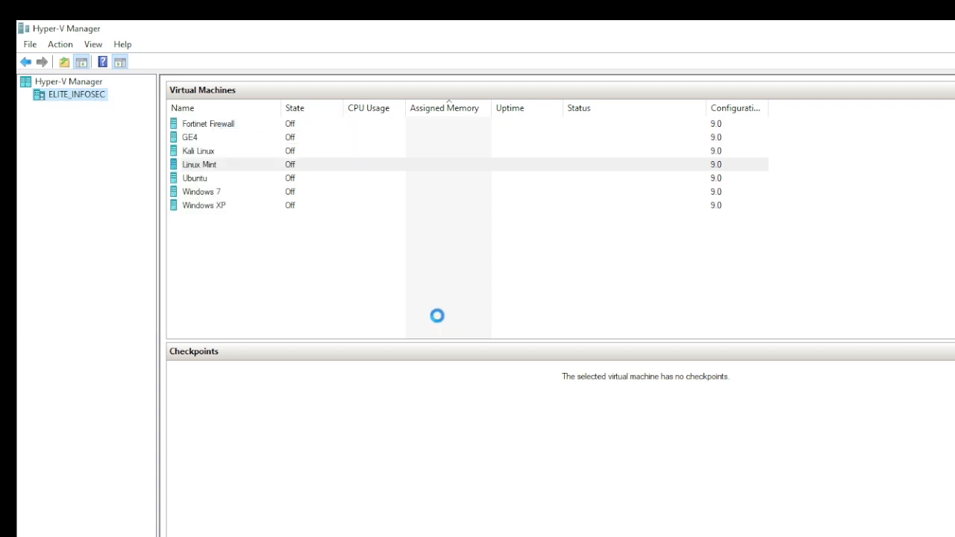
left_click_drag(619, 207, 449, 124)
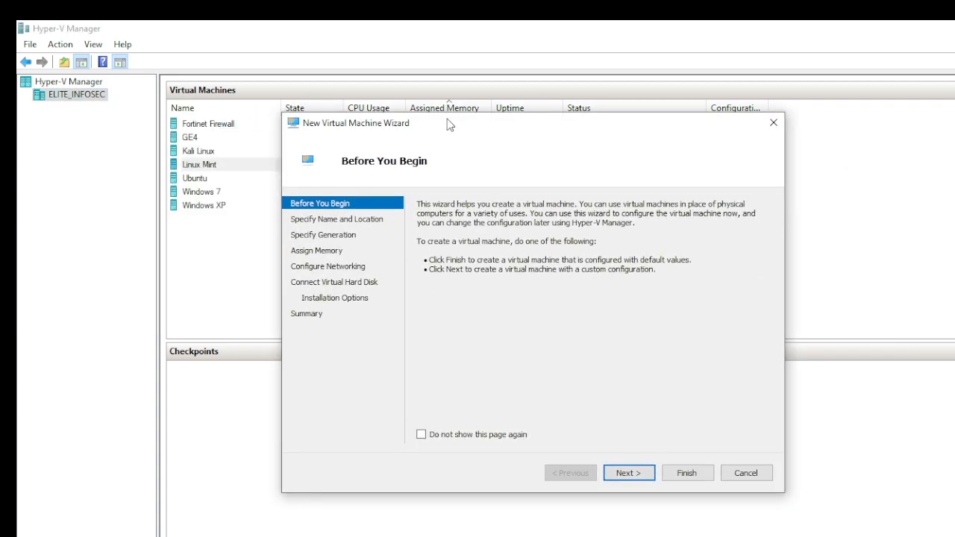
left_click(616, 480)
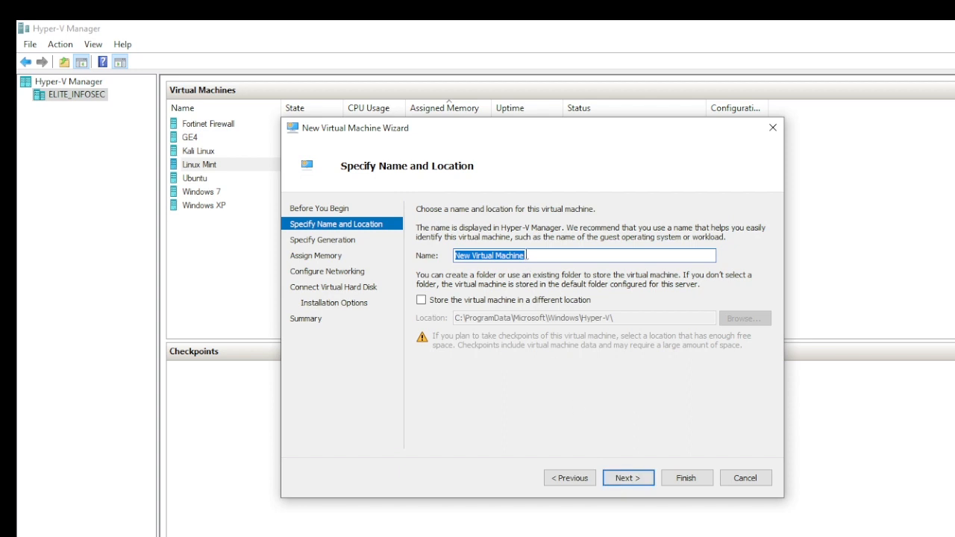
Name the virtual machine Alma Linux and enable storing it in a different location
type("Alma")
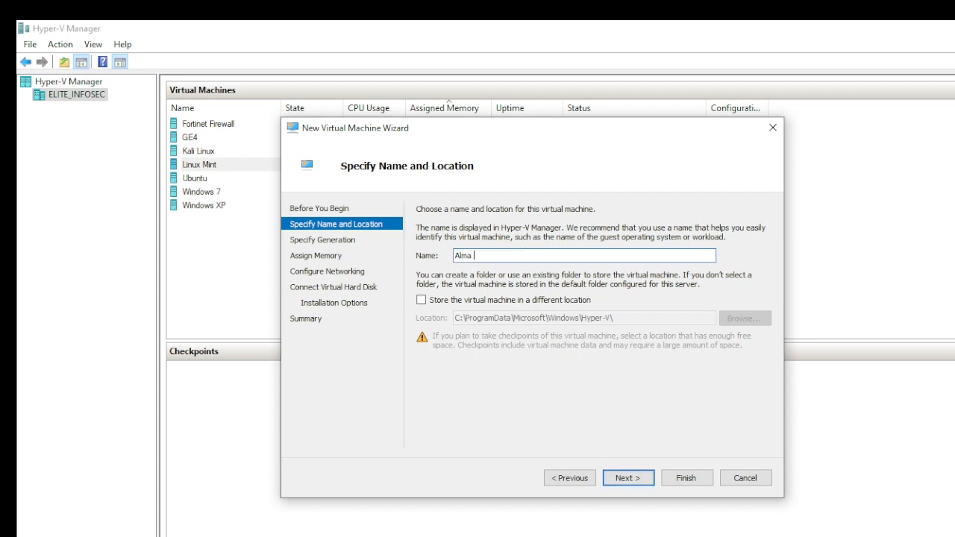
type(" Linux")
left_click(484, 301)
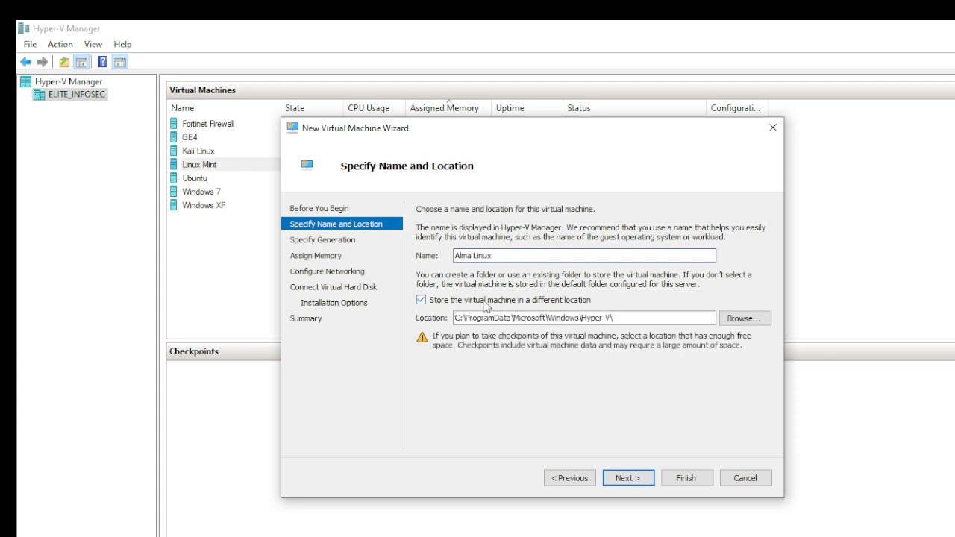
Create a folder named Alma inside the Linux folder on BackUp Drive (D:) and use it as the virtual machine's location
left_click(740, 319)
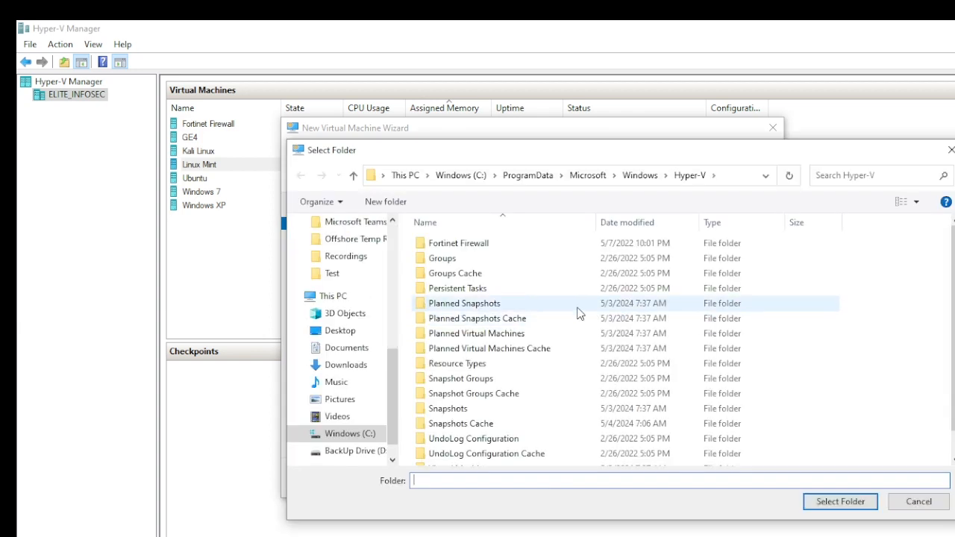
scroll(570, 327, "down", 1)
scroll(537, 345, "up", 1)
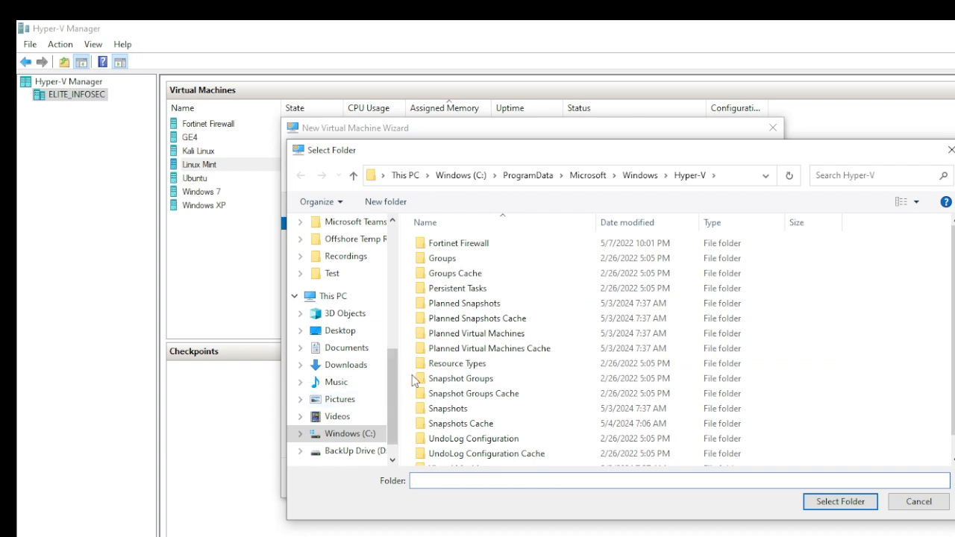
scroll(494, 376, "down", 1)
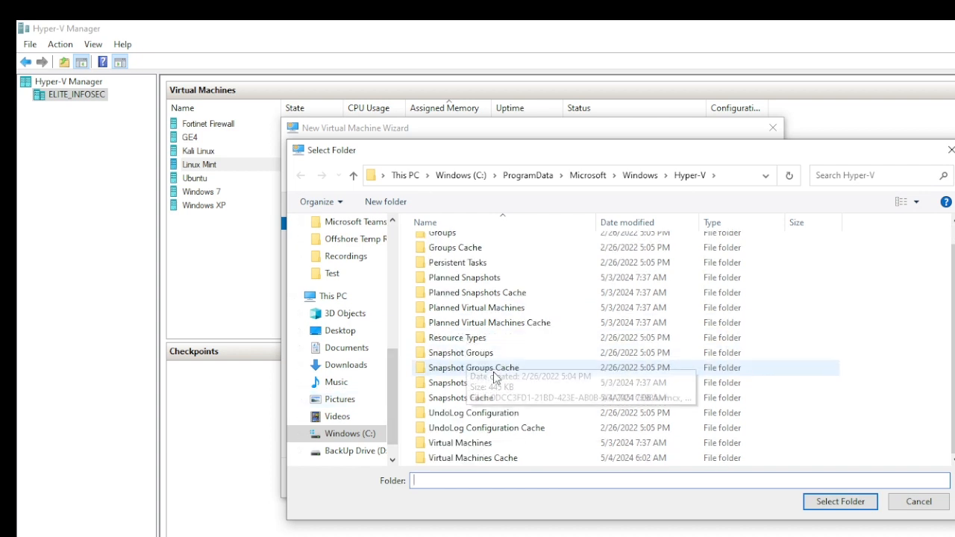
left_click(337, 451)
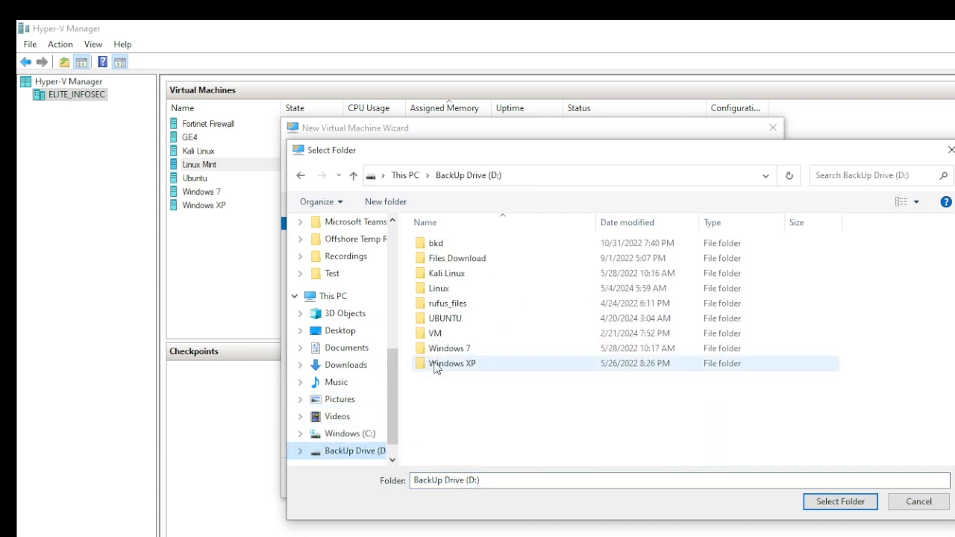
double_click(450, 293)
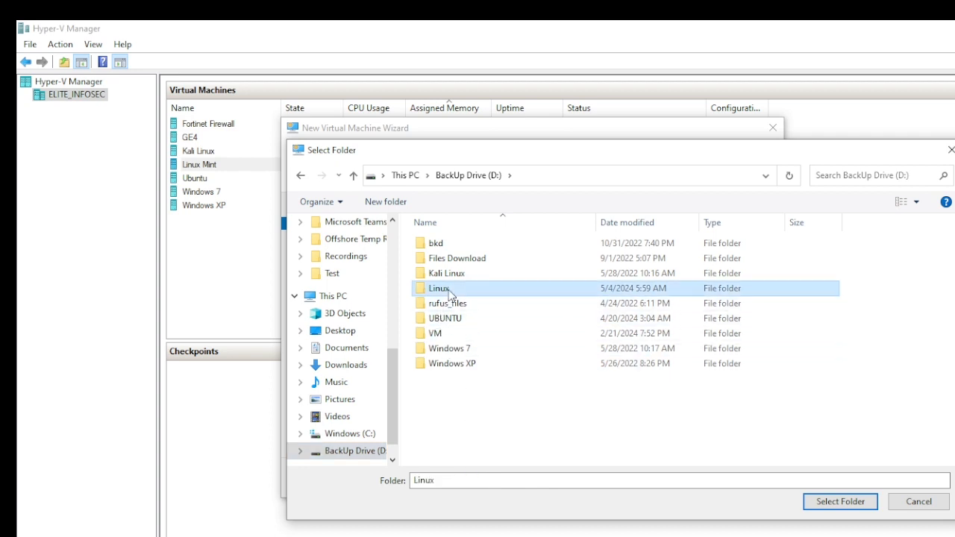
left_click(399, 201)
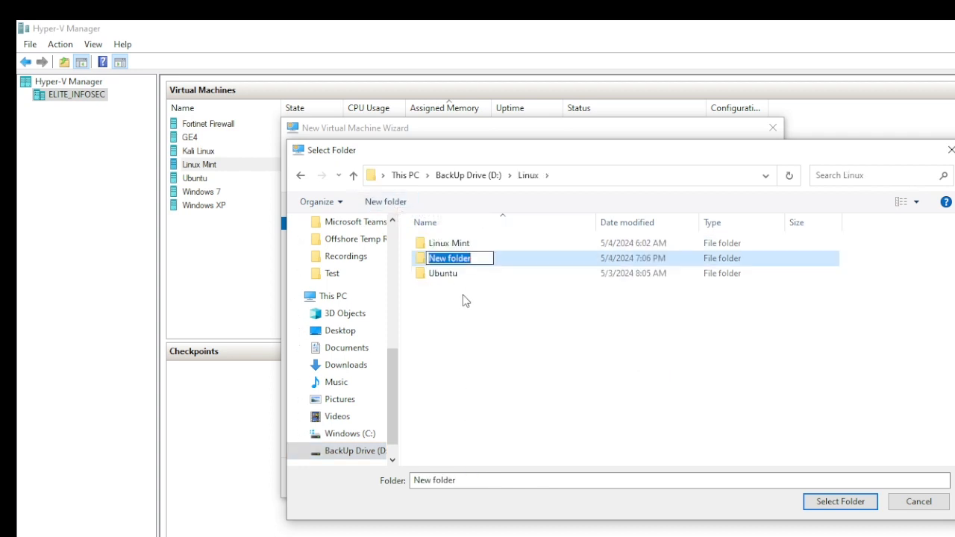
type("Alma")
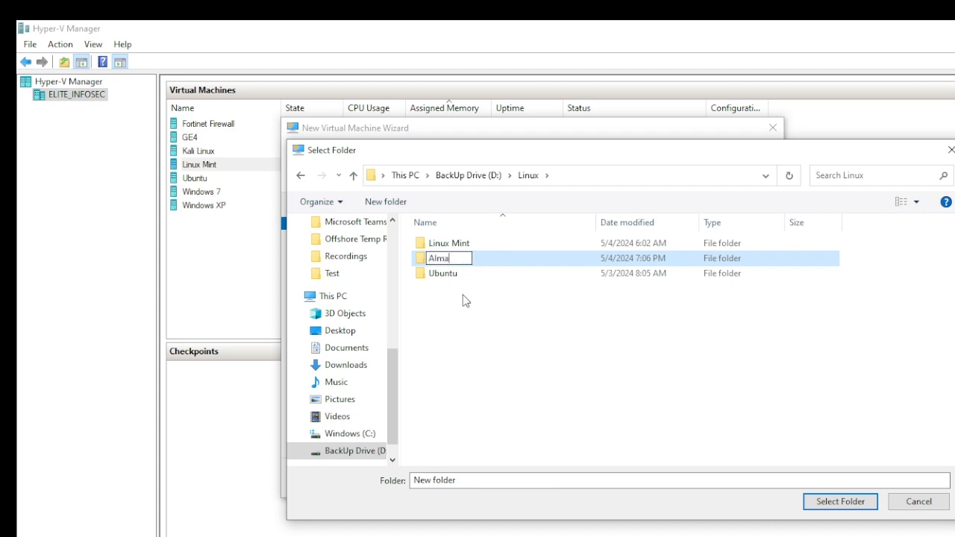
left_click(488, 310)
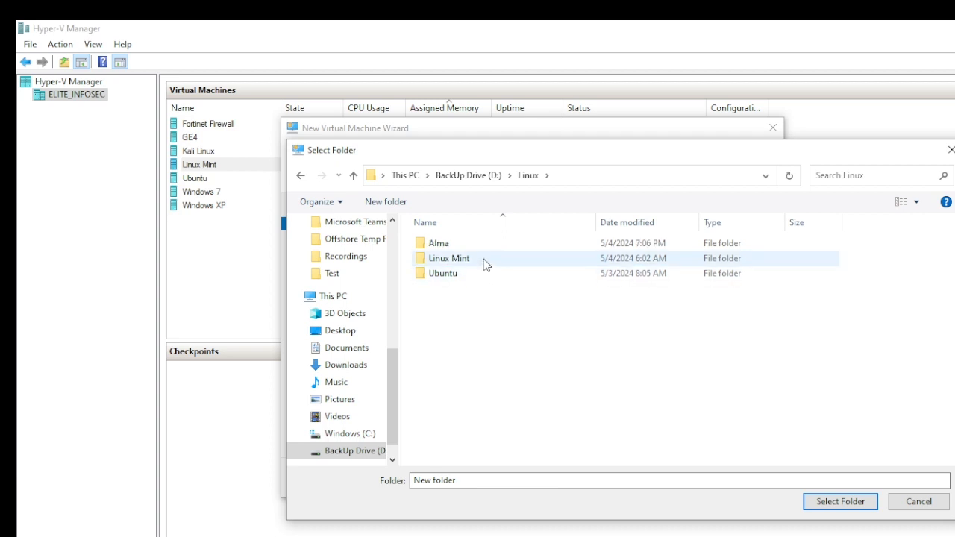
double_click(453, 244)
left_click(840, 501)
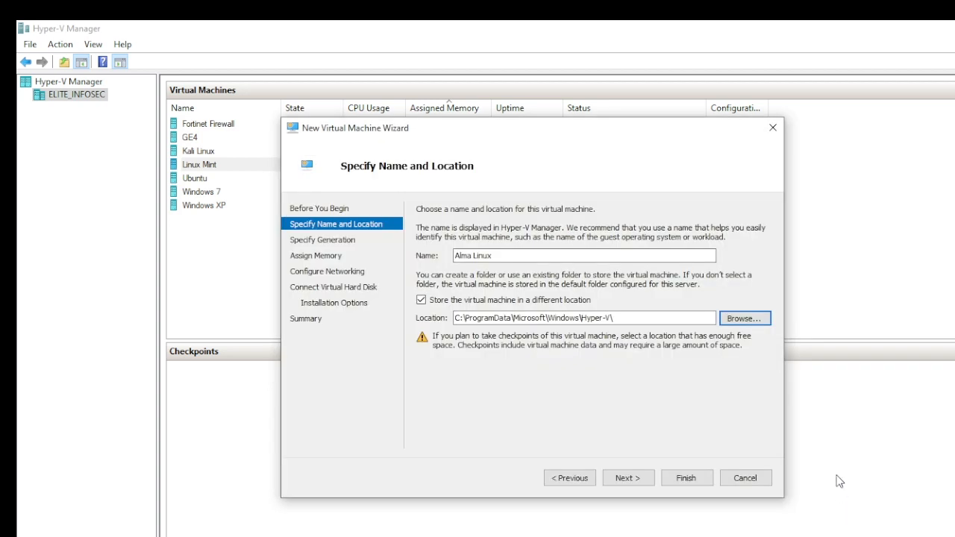
left_click(628, 480)
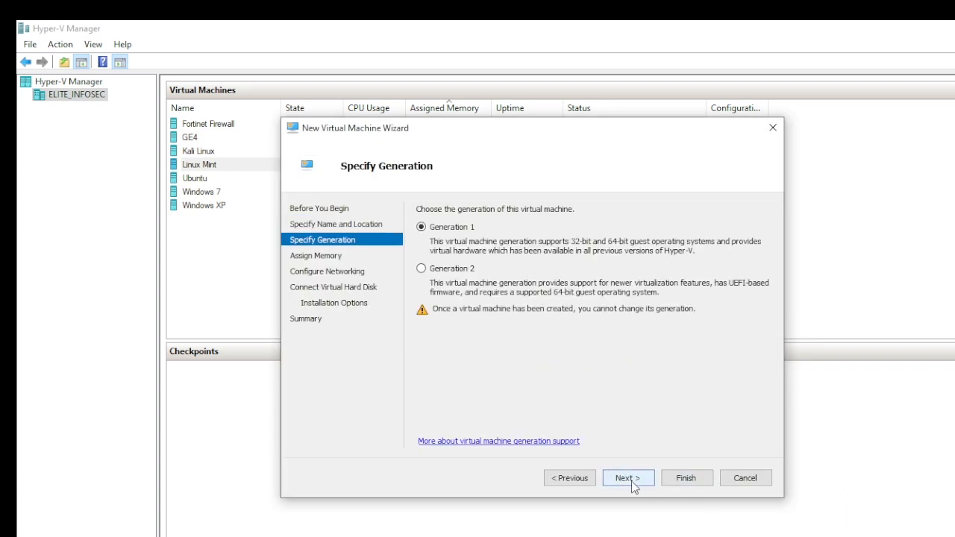
Keep Generation 1, set the startup memory to 4098 MB and turn off Dynamic Memory
left_click(628, 479)
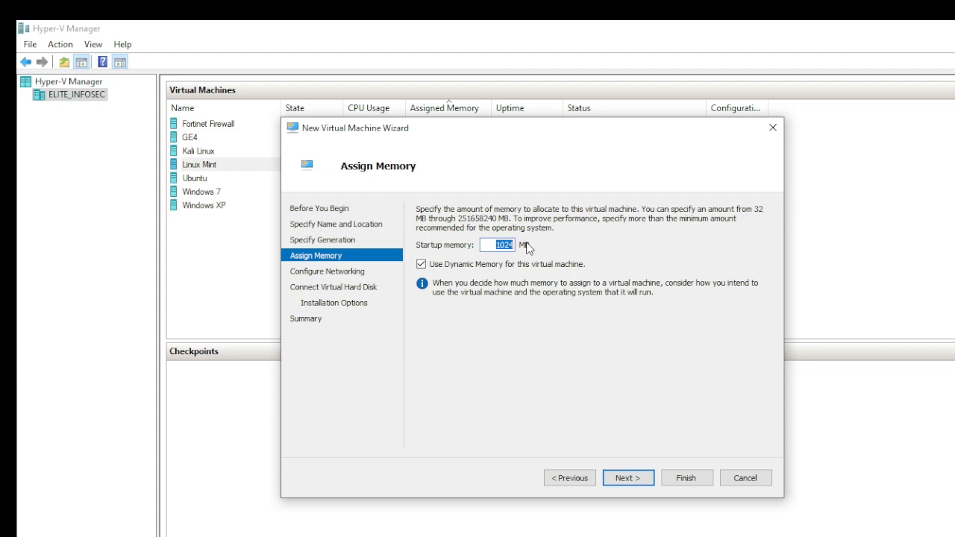
type("4098")
left_click(421, 263)
left_click(638, 481)
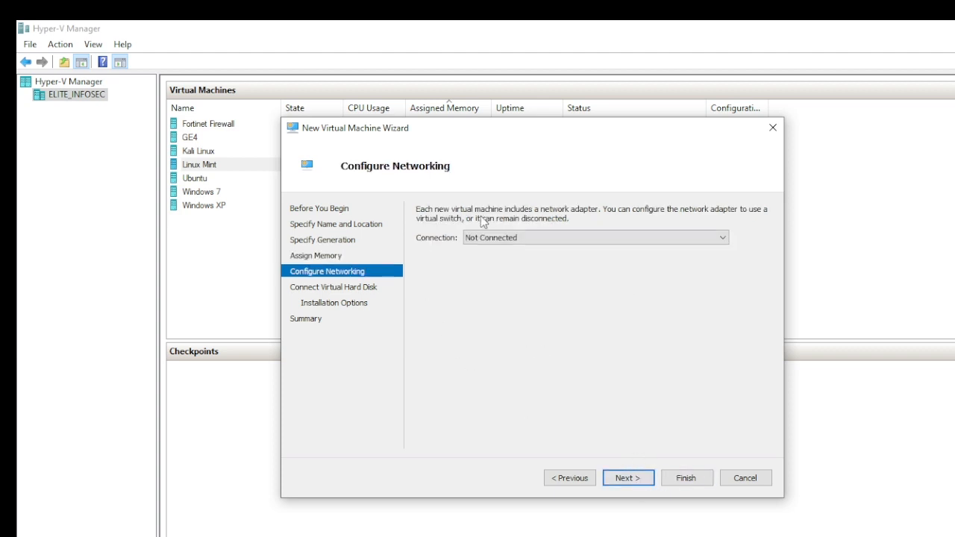
Leave the network adapter not connected and set the new virtual hard disk's size to 30 GB
left_click(636, 478)
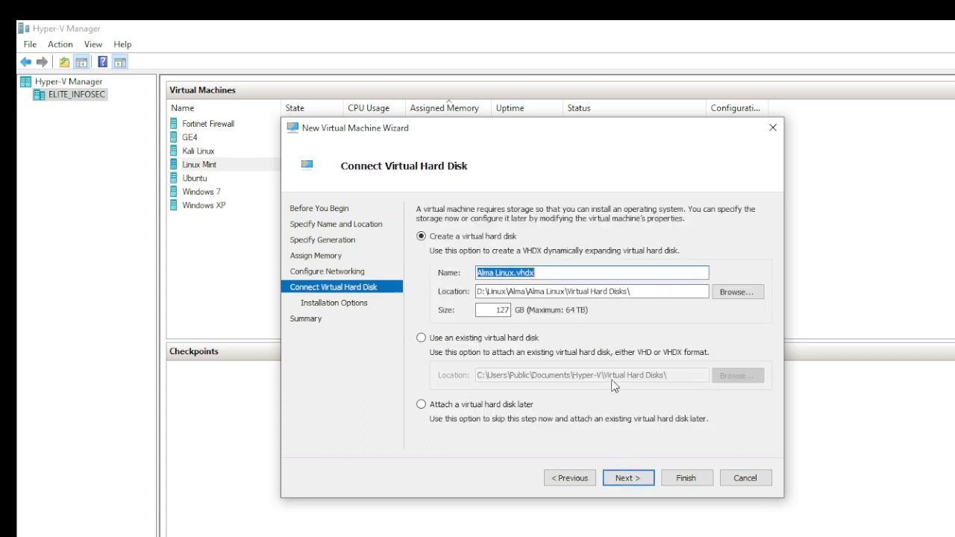
double_click(496, 310)
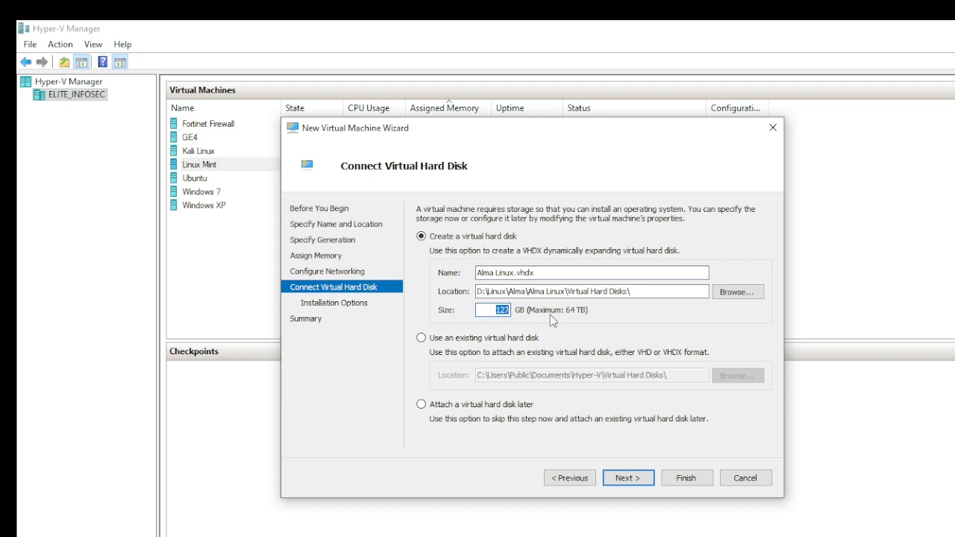
type("30")
left_click(633, 478)
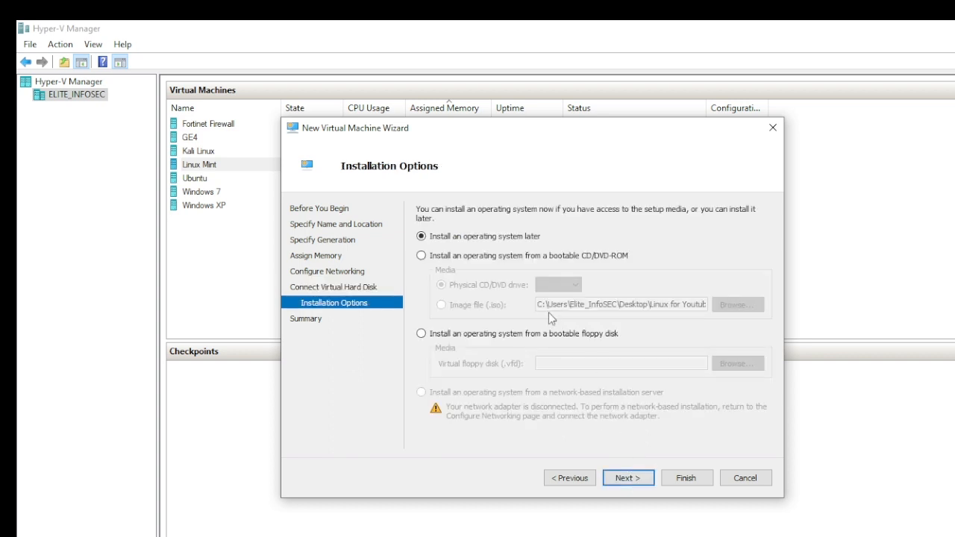
Choose AlmaLinux-9.3-x86_64-dvd.iso from the Linux for Youtube folder as the bootable installation image and finish creating the virtual machine
left_click(448, 257)
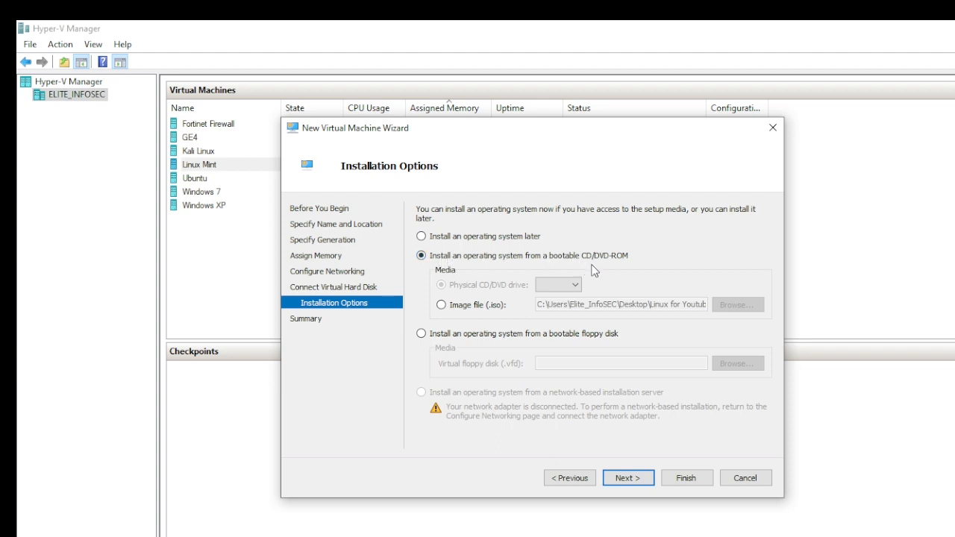
left_click(442, 305)
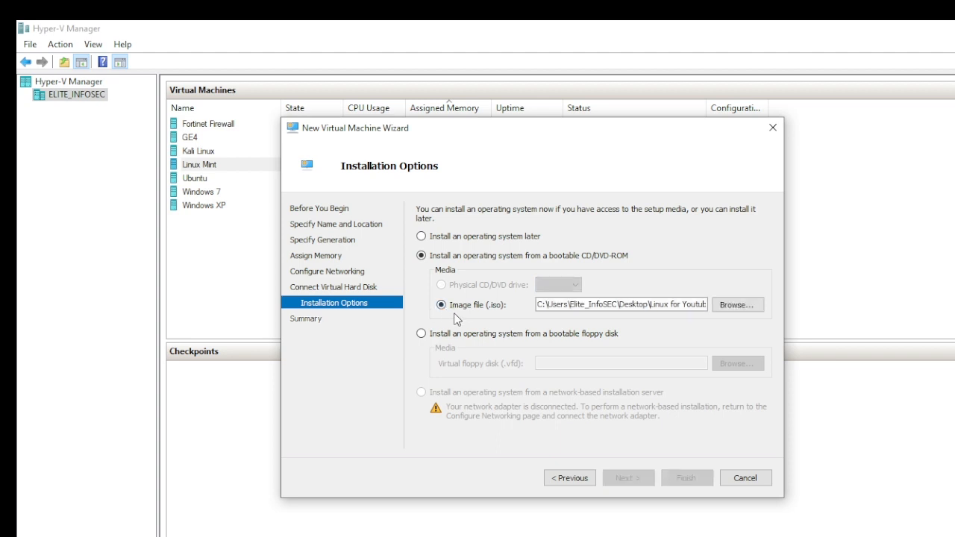
left_click(736, 305)
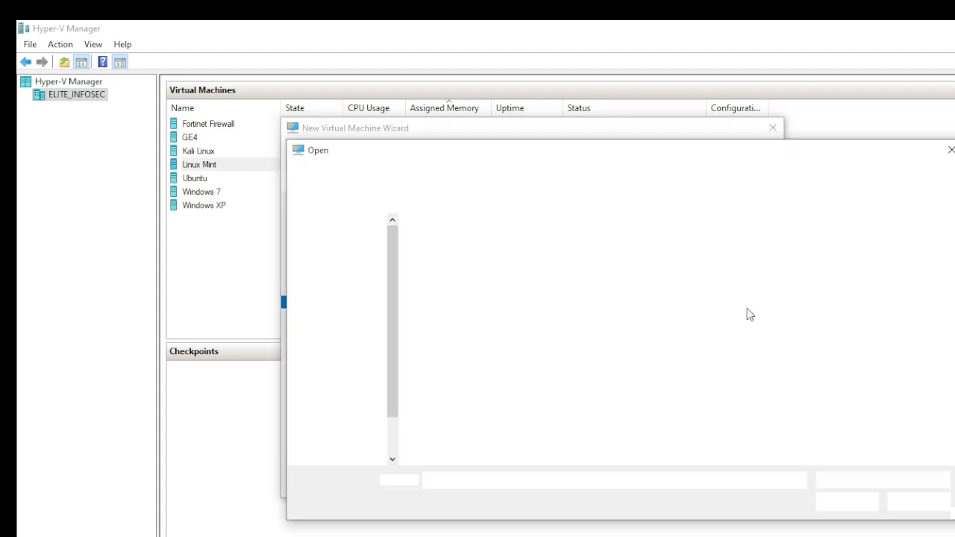
left_click(477, 275)
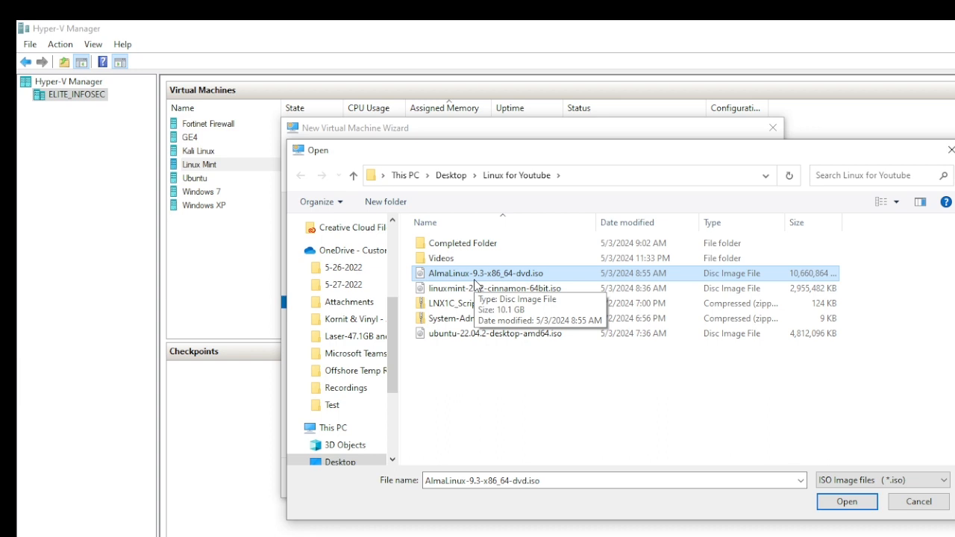
left_click(848, 506)
left_click(635, 481)
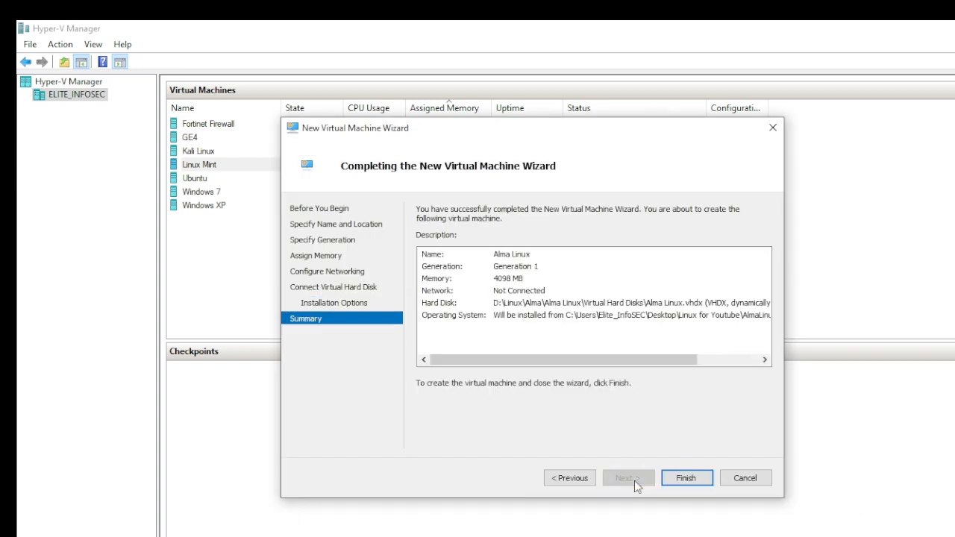
left_click(685, 482)
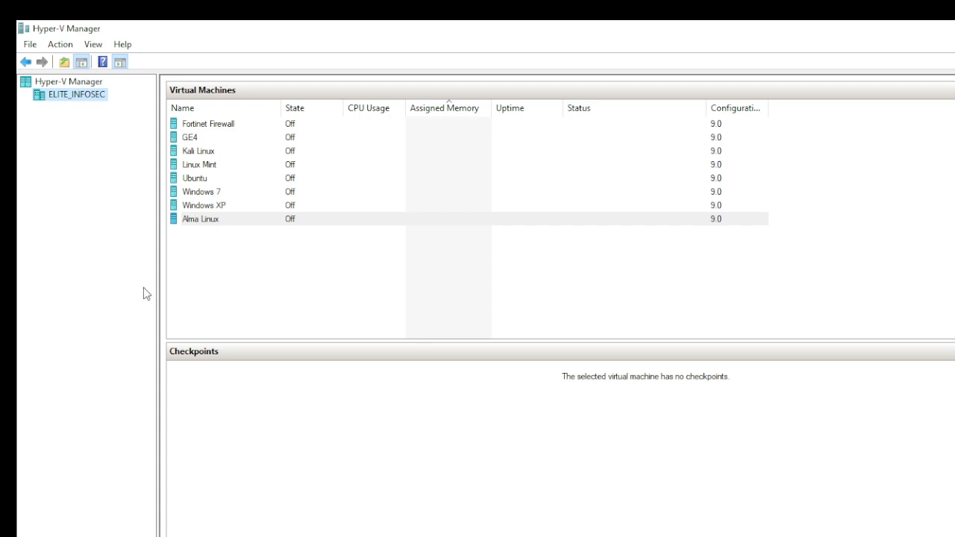
Start the Alma Linux virtual machine in full screen and boot "Test this media & install AlmaLinux 9.3", aborting the media check
left_click(193, 224)
double_click(193, 221)
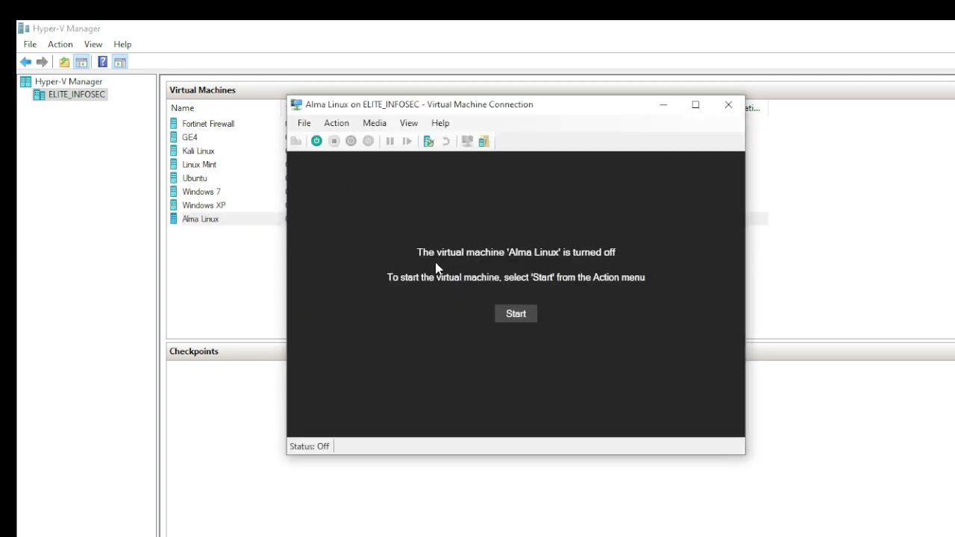
left_click(515, 314)
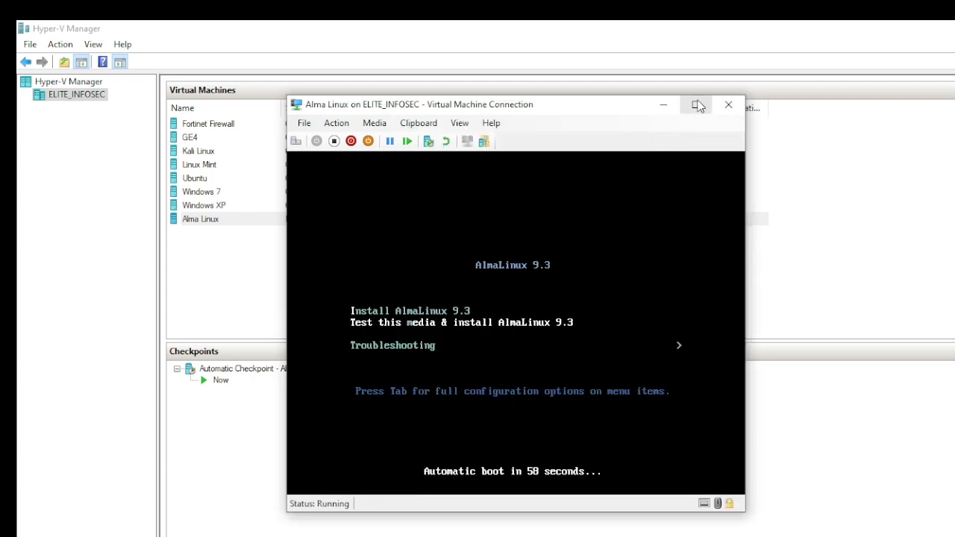
left_click(697, 105)
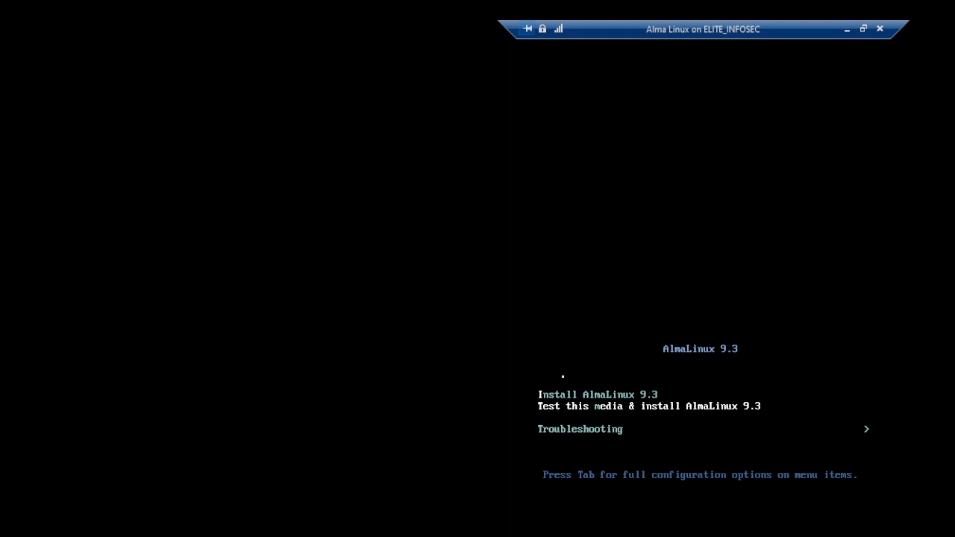
key("Return")
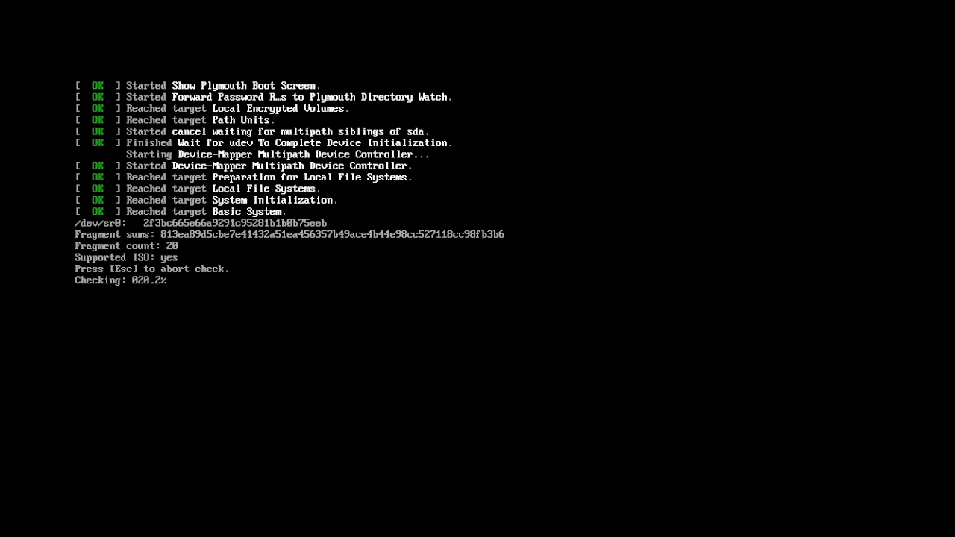
key("Escape")
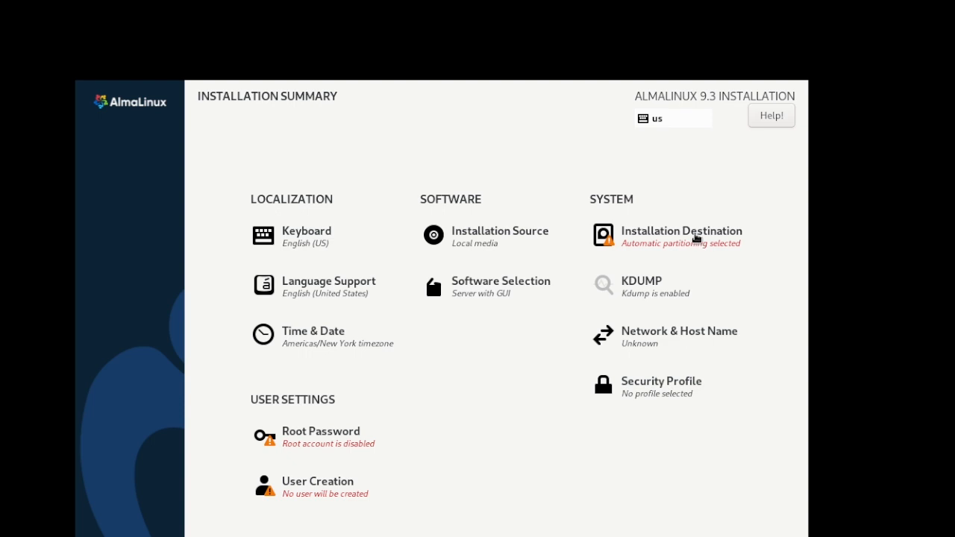
Accept the 30 GiB virtual disk as the installation destination with automatic storage configuration
left_click(684, 238)
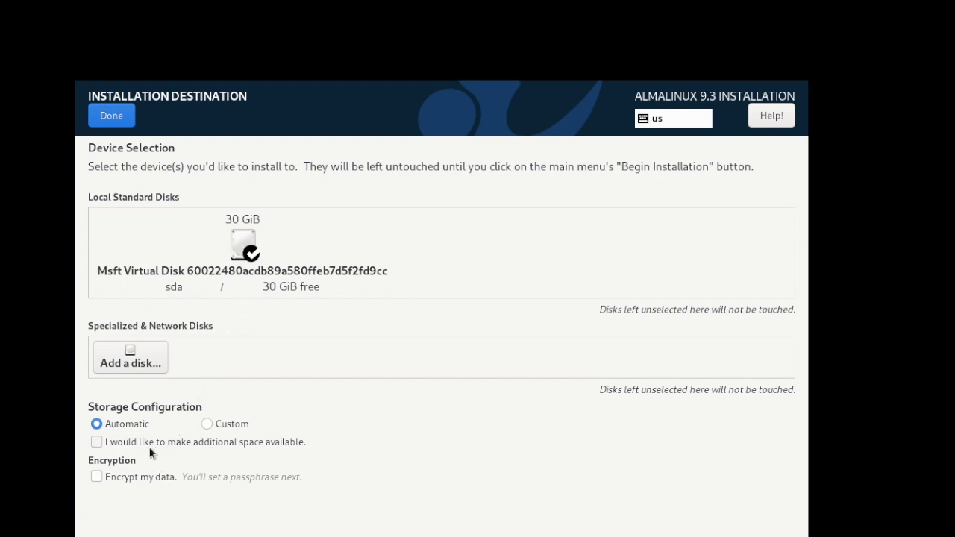
left_click(97, 107)
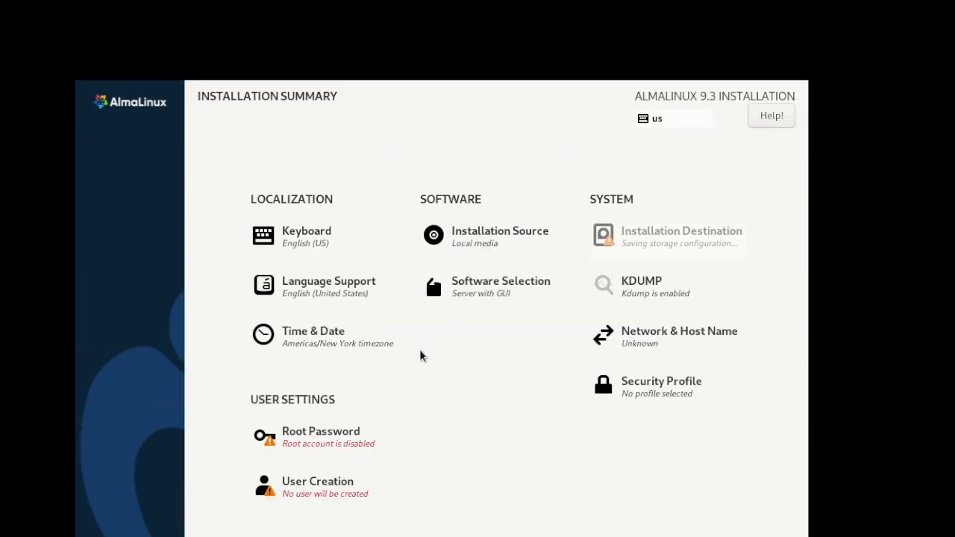
Set and confirm the root account's password, accepting it despite its weakness
left_click(318, 450)
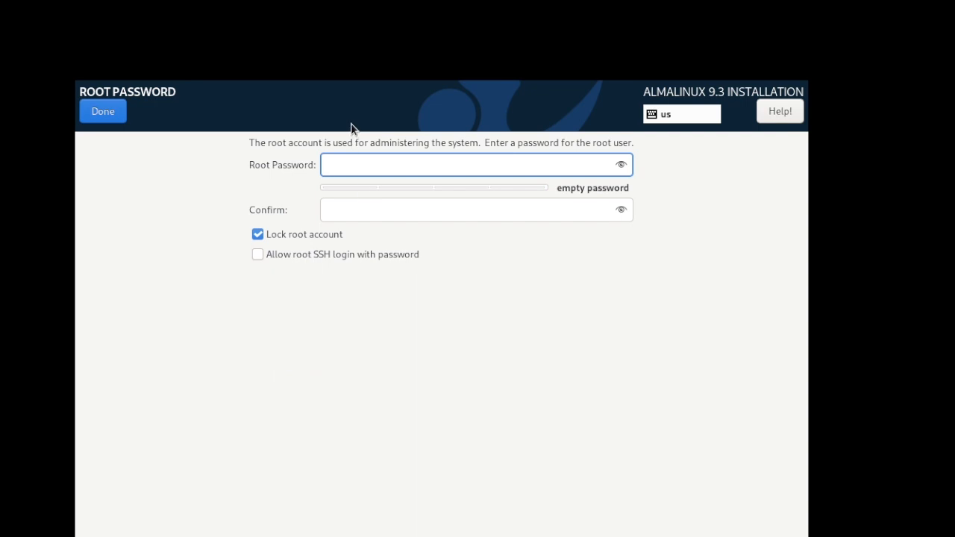
type("*******")
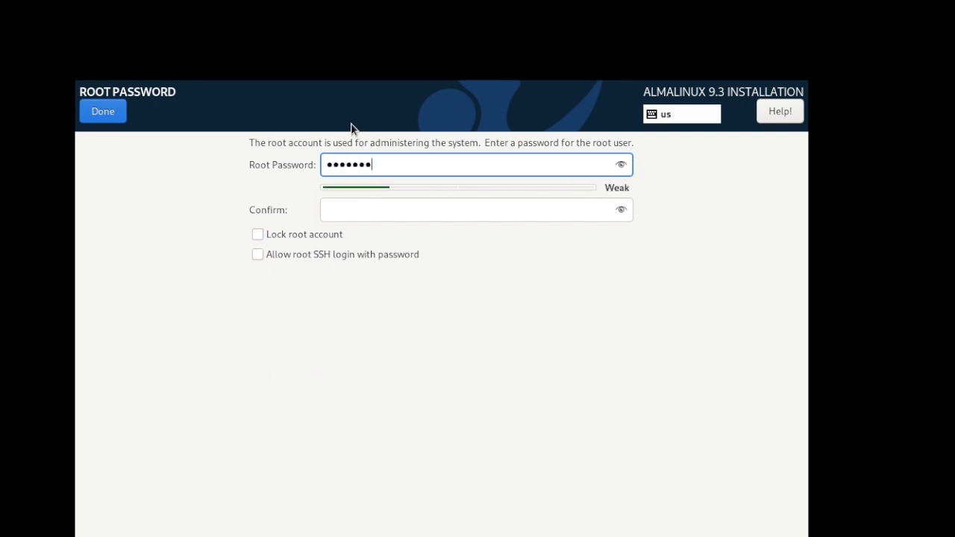
type("**")
left_click(350, 211)
type("********")
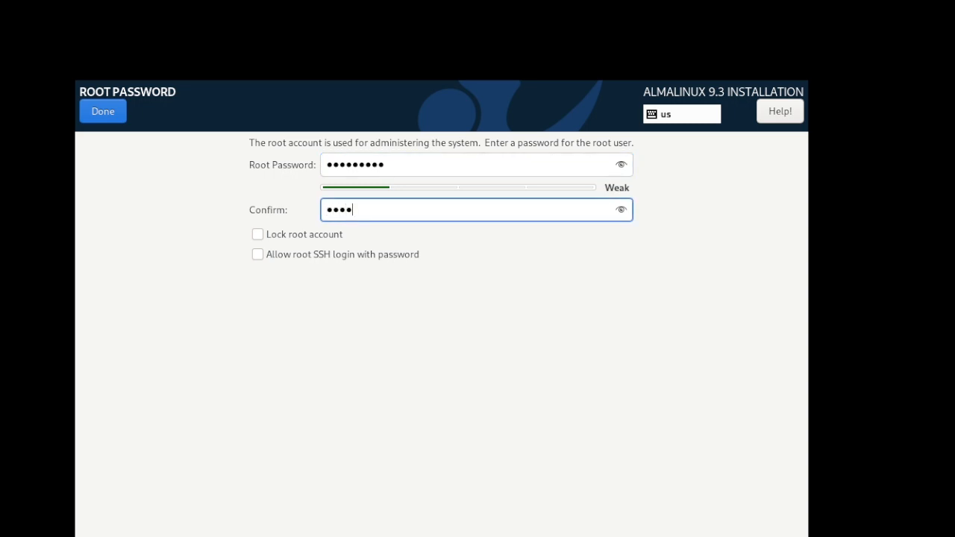
type("**")
double_click(393, 207)
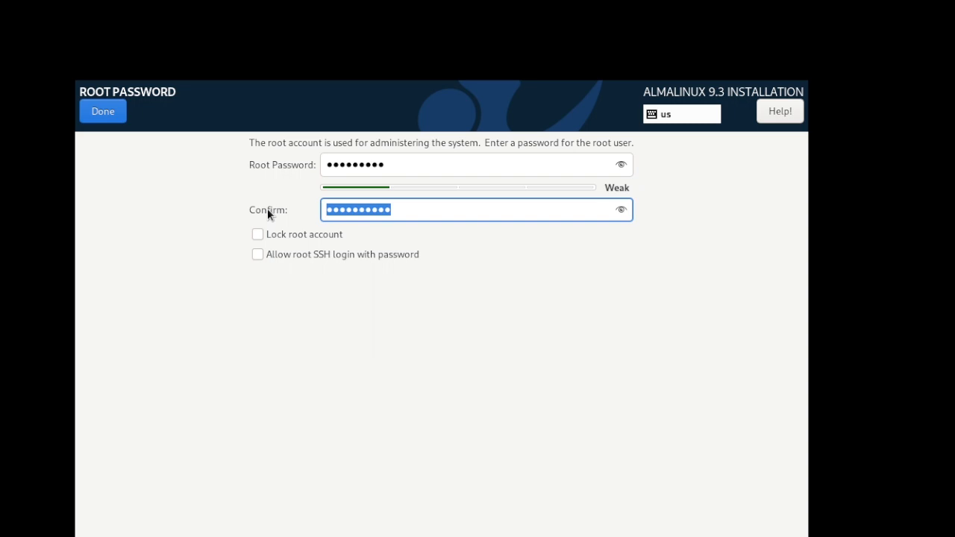
type("*******")
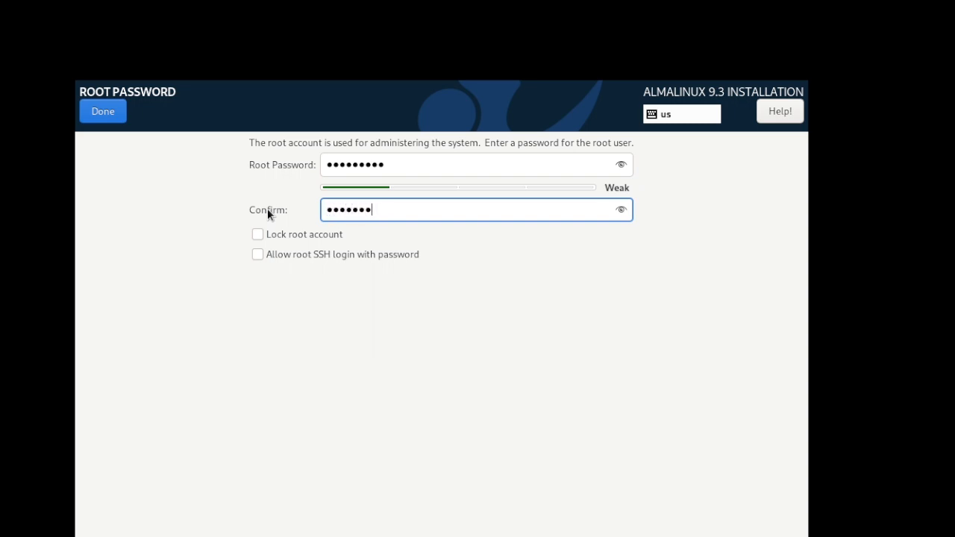
type("***")
left_click(95, 104)
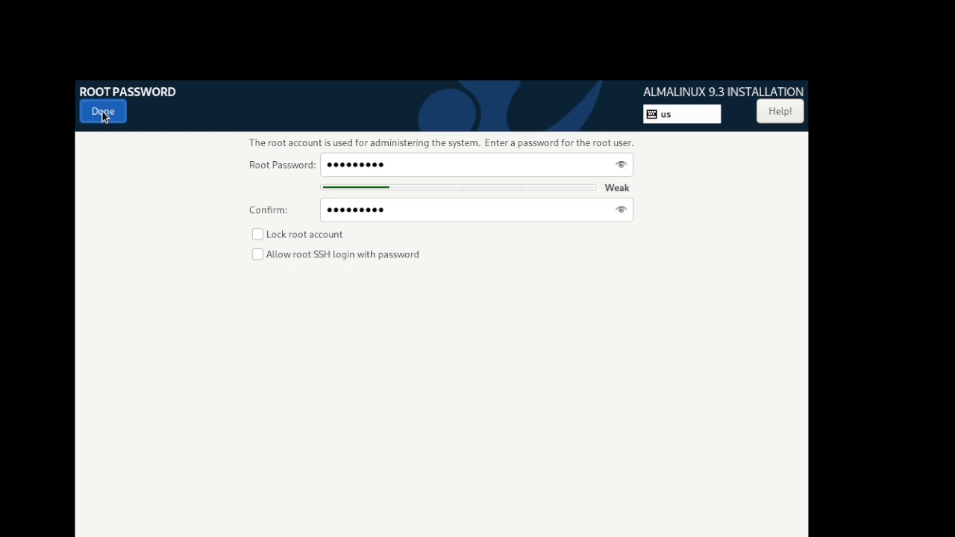
left_click(102, 112)
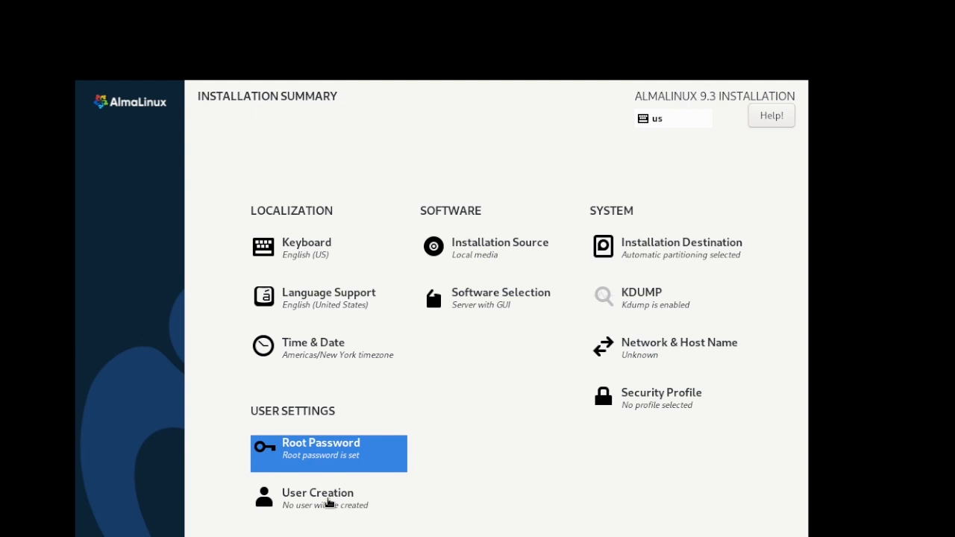
Open the user creation settings and enter the new user's full name and a user name made of the full first and last name
left_click(329, 503)
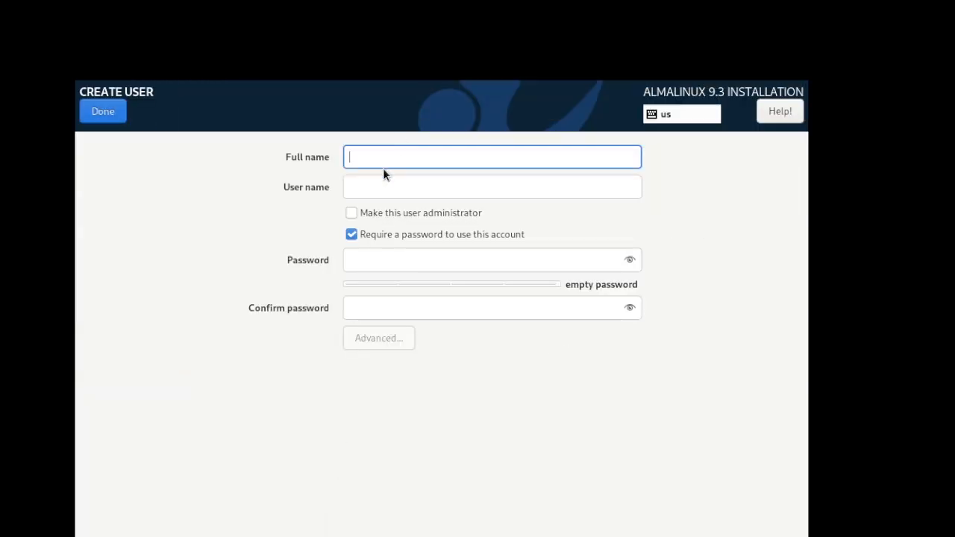
type("Anas Nanjo")
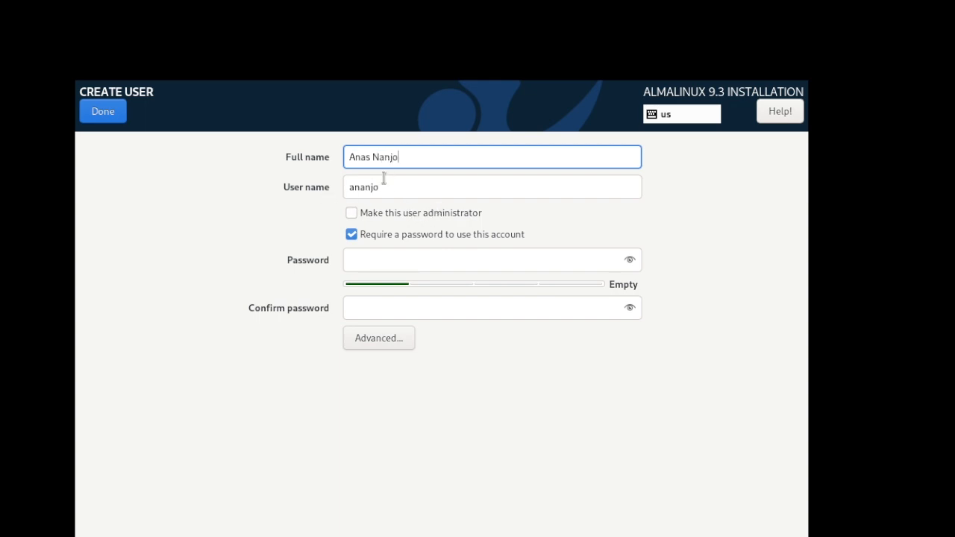
key("Tab")
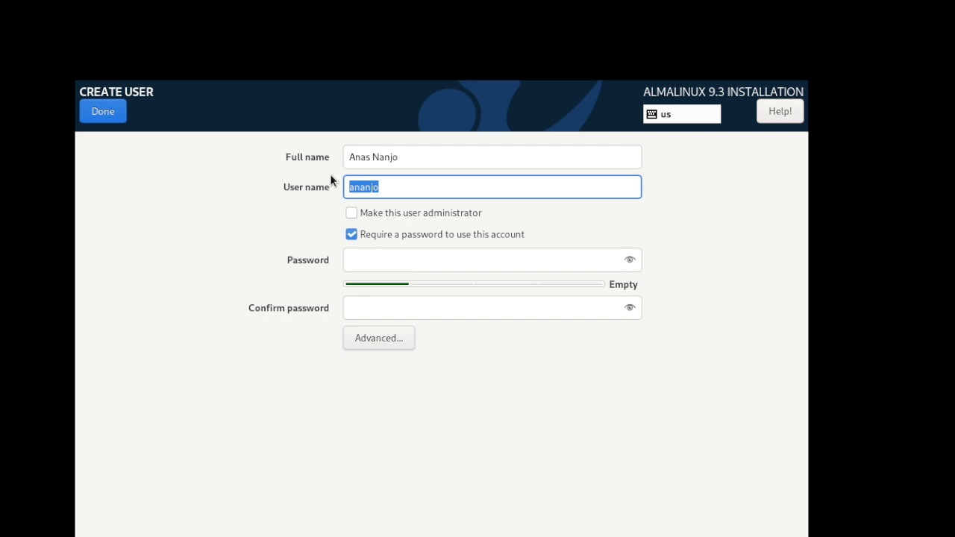
type("anasnanjo")
Enter and confirm the new user's account password, accept it despite its weakness, and begin the AlmaLinux installation
left_click(371, 260)
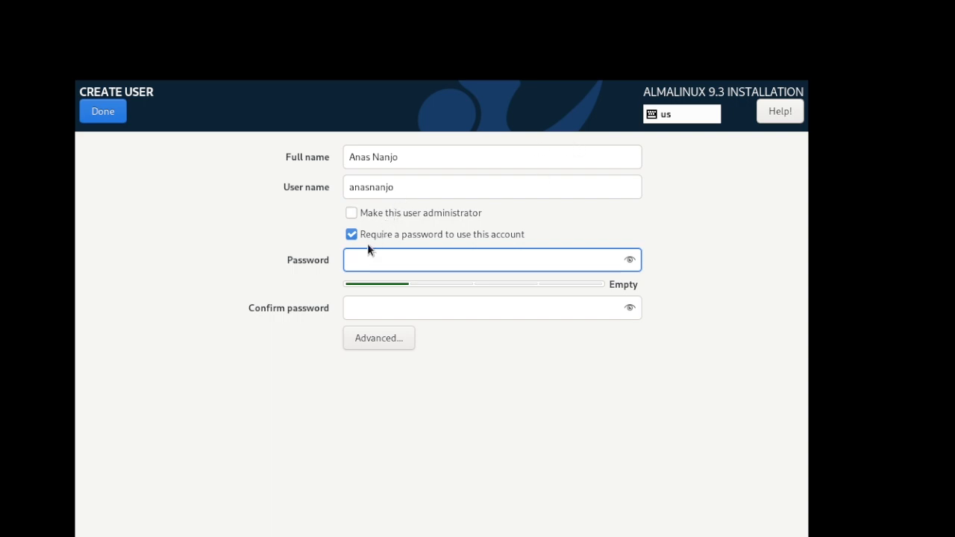
type("•••••••••")
left_click(403, 313)
type("••")
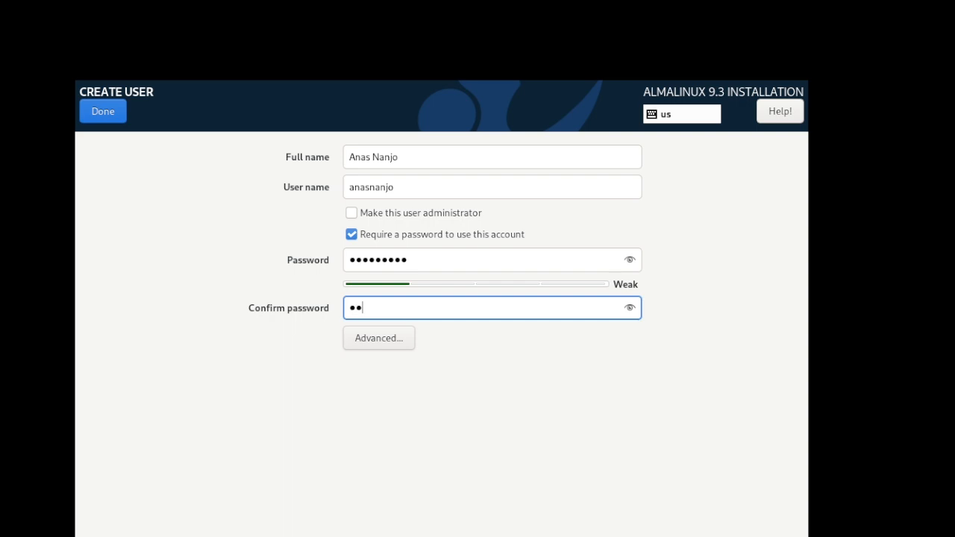
key("BackSpace")
key("BackSpace")
type("•••••••••")
left_click(90, 111)
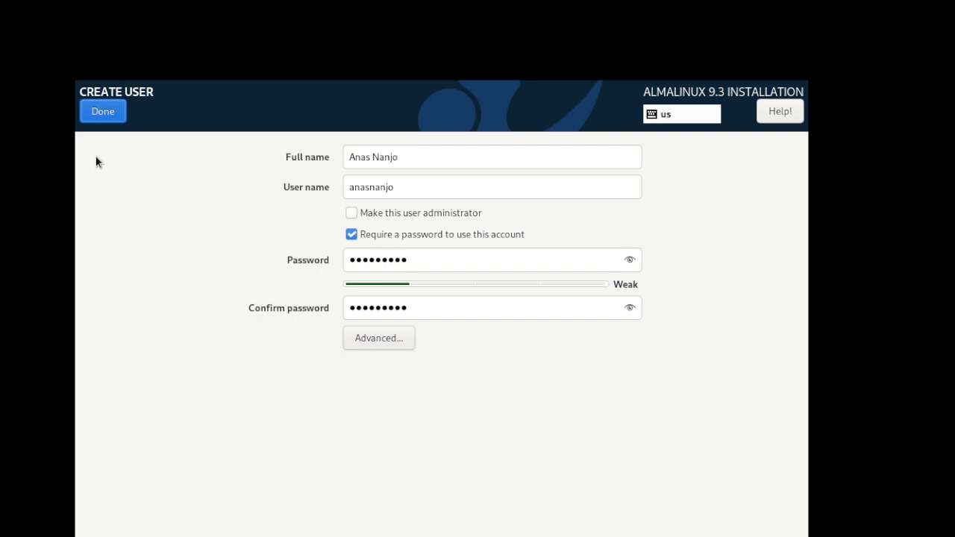
left_click(93, 116)
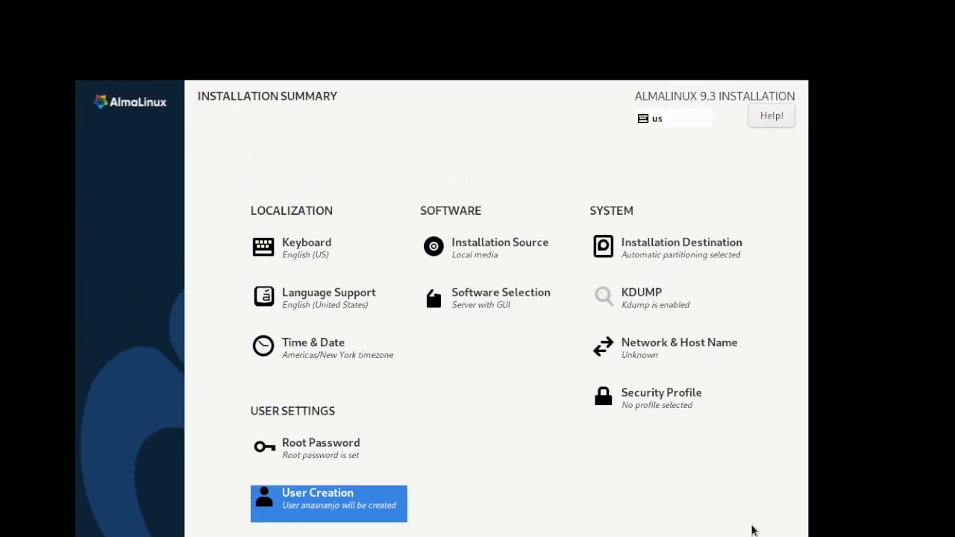
left_click(753, 536)
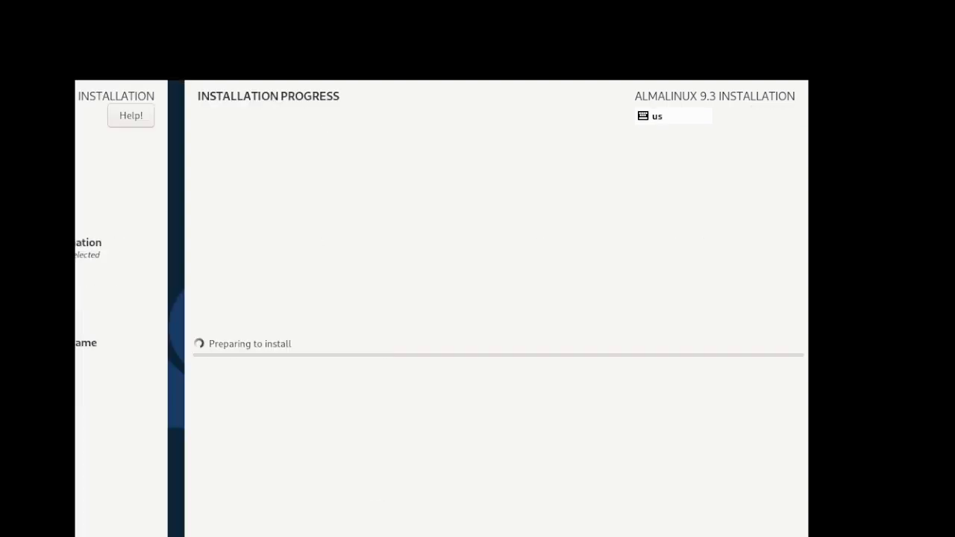